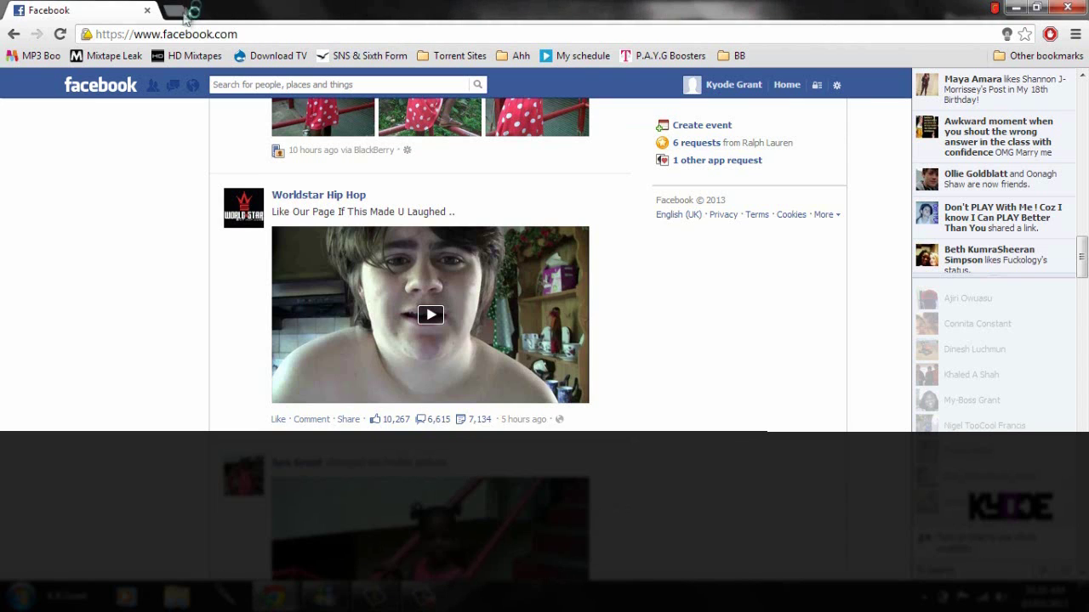
# - Open a new browser tab next to the Facebook news feed tab
pyautogui.click(185, 10)
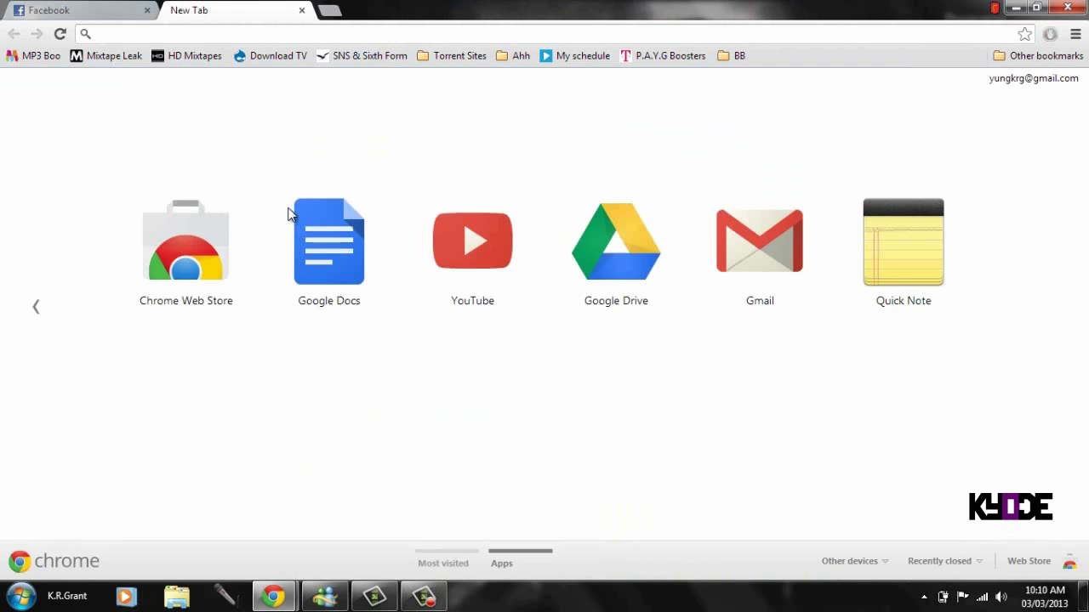
# - Go to the Chrome Web Store from the New Tab apps and start a store search
pyautogui.click(200, 233)
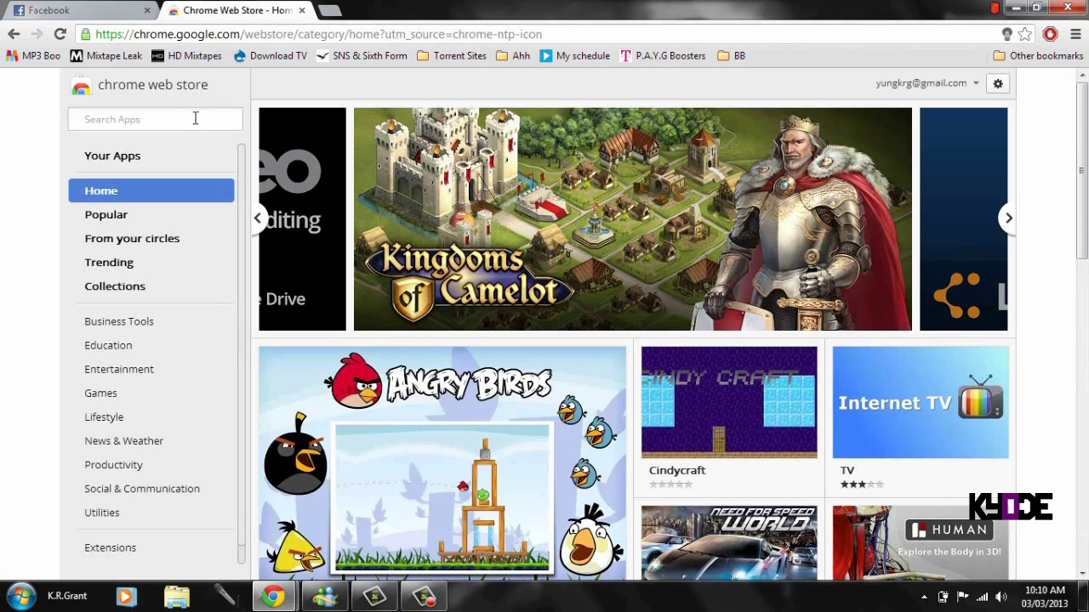
pyautogui.click(138, 110)
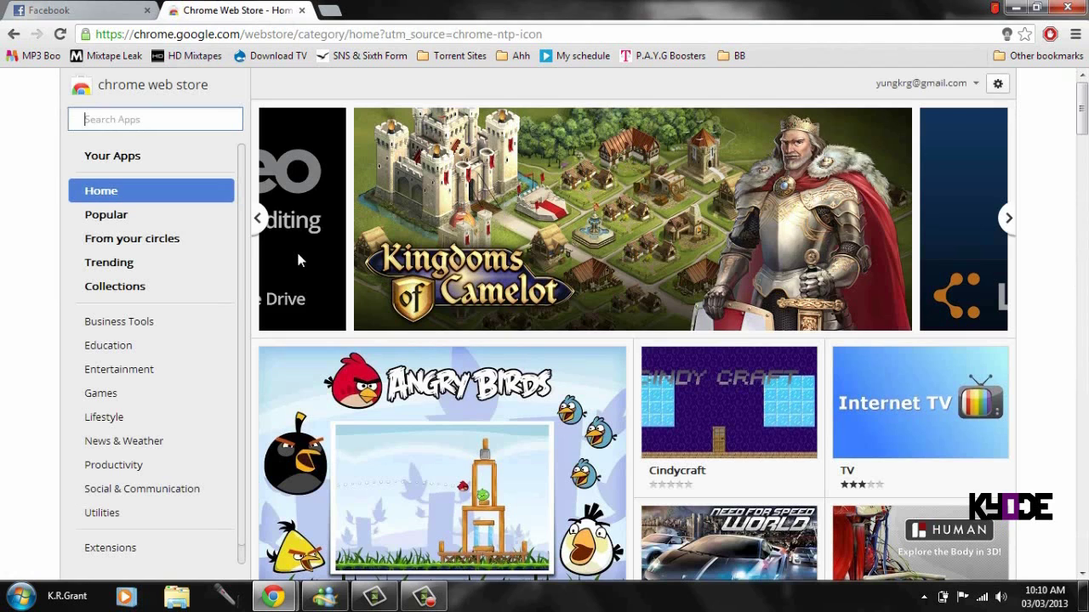
# - Search the store for 'download facebook videos', limit to extensions, and add FVD Video Downloader
pyautogui.write('downloa')
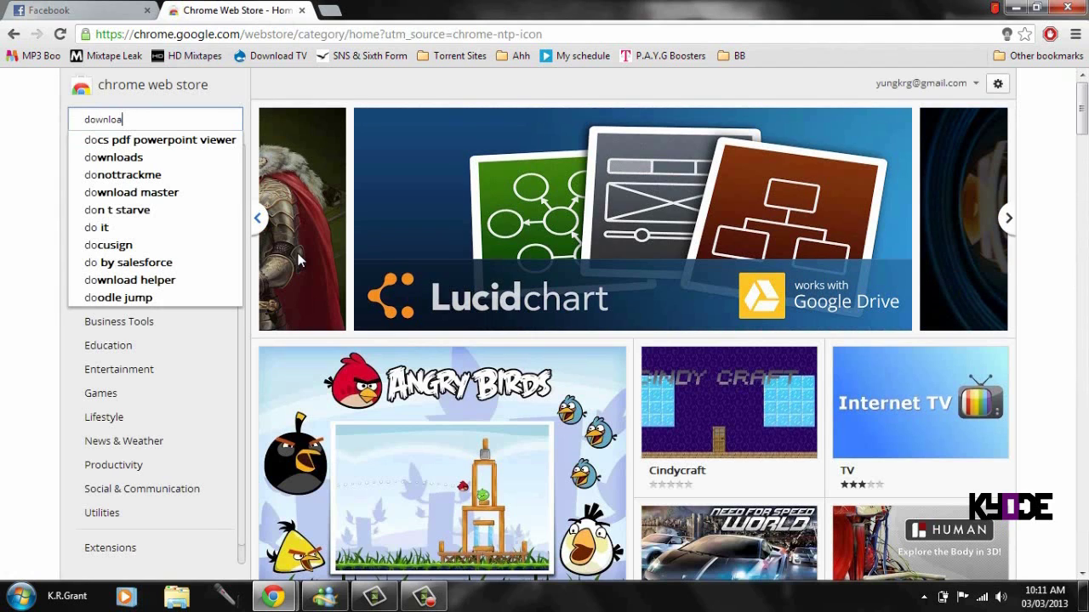
pyautogui.write('d facebook videos')
pyautogui.press('Return')
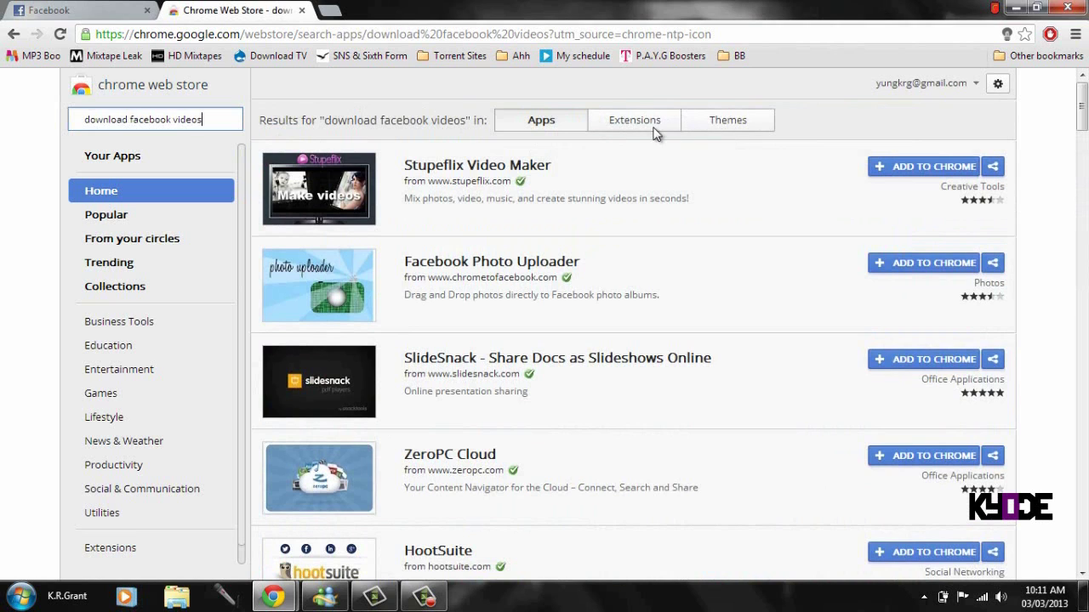
pyautogui.click(653, 128)
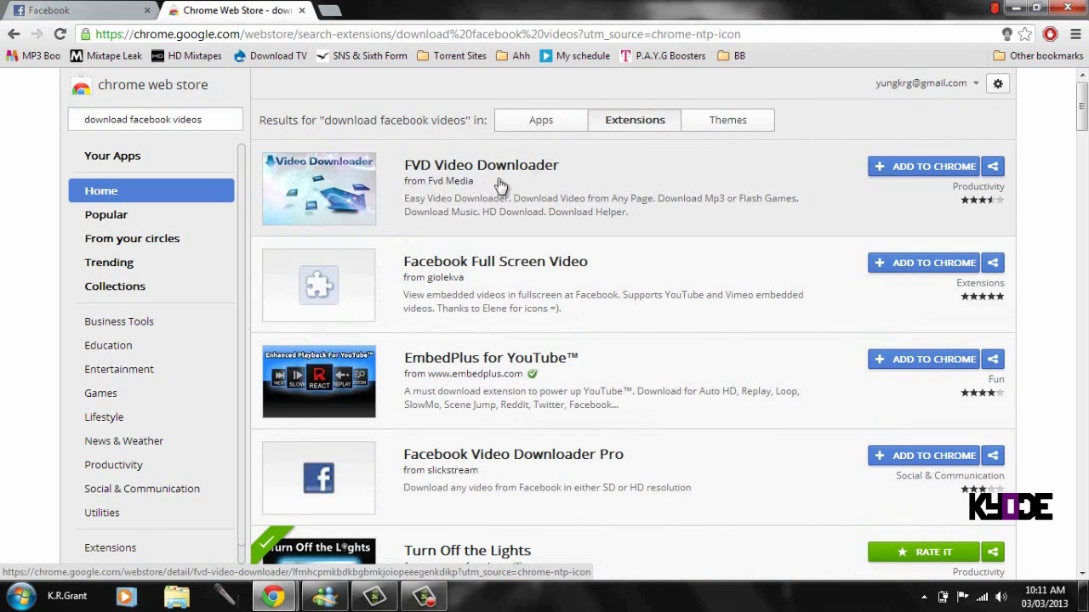
pyautogui.click(933, 168)
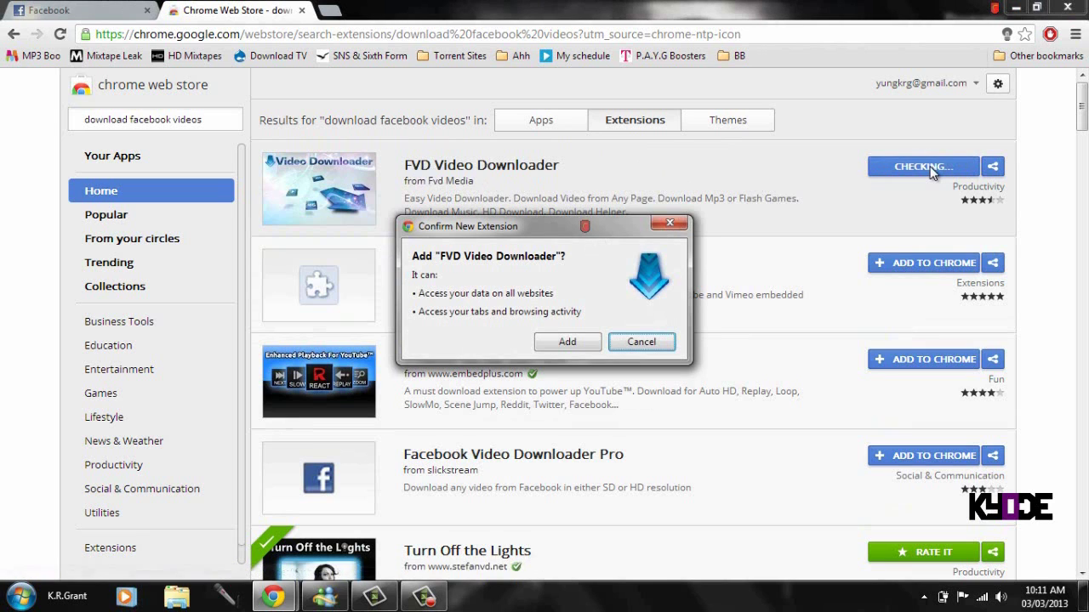
# - Confirm the FVD Video Downloader install, close its welcome page, and return to Facebook
pyautogui.click(566, 342)
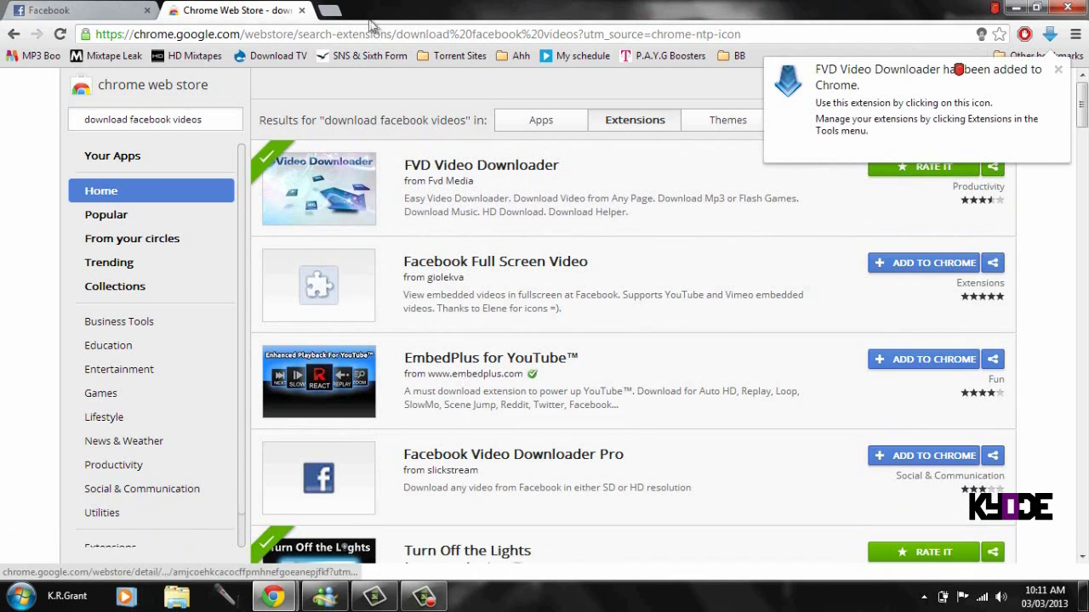
pyautogui.click(331, 10)
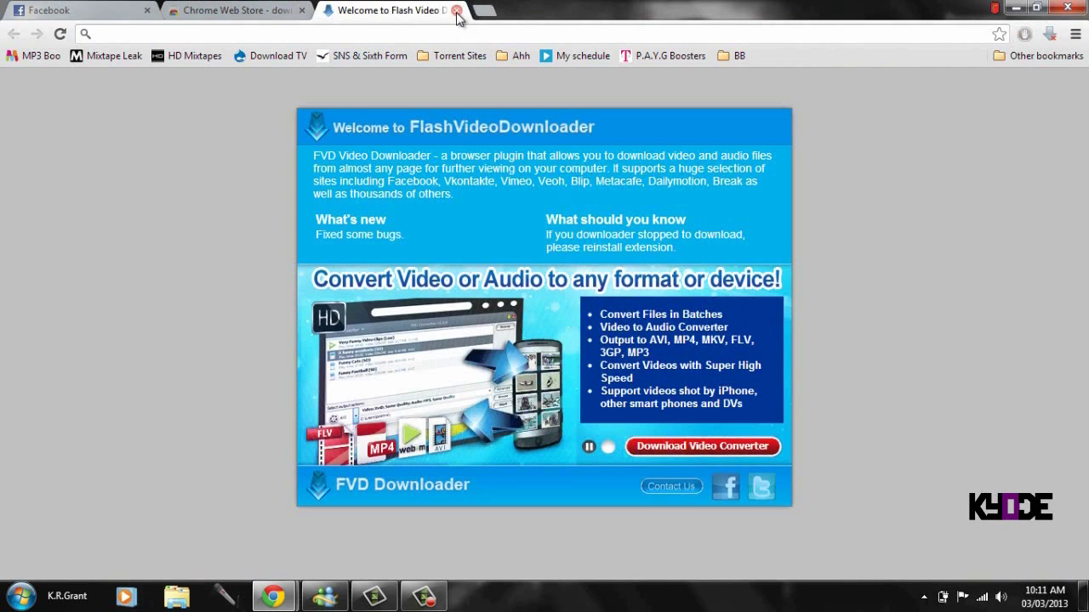
pyautogui.click(457, 10)
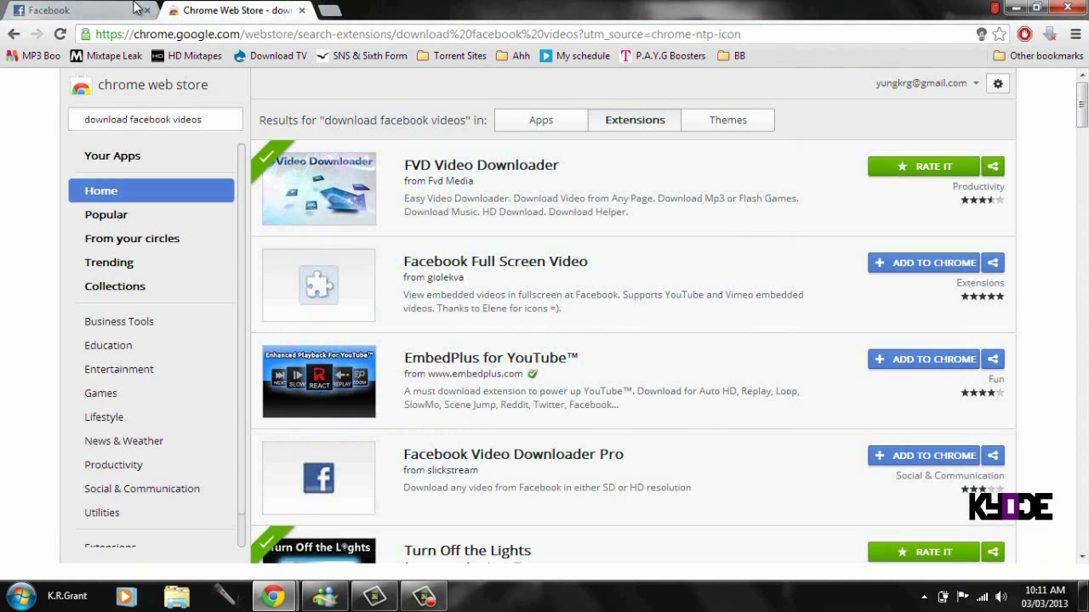
pyautogui.click(136, 8)
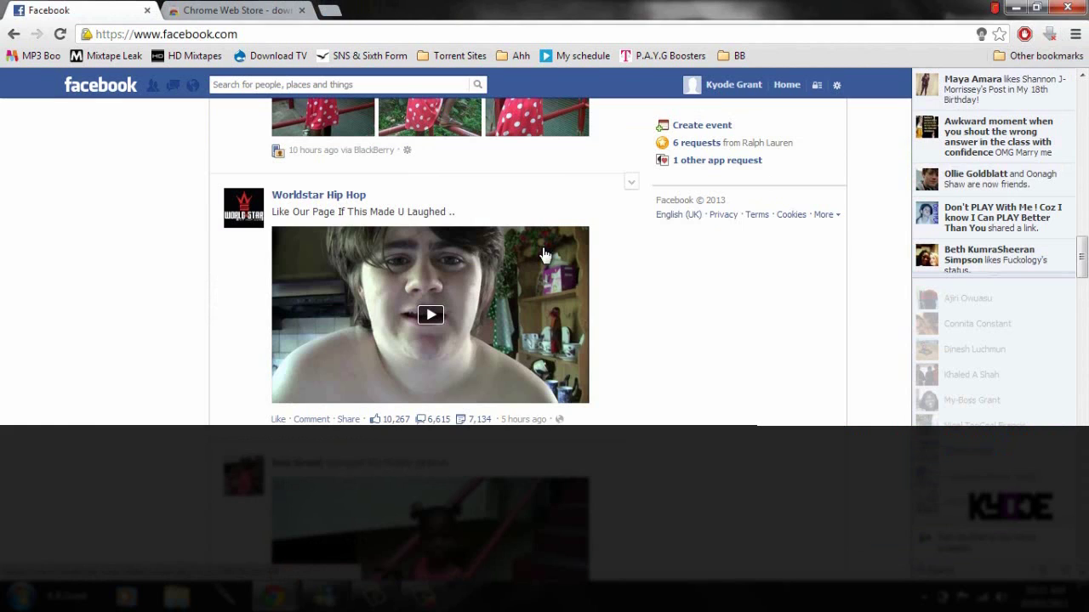
# - Open the 'Looking For A Girlfriend' video in a new tab and switch to it
pyautogui.rightClick(462, 257)
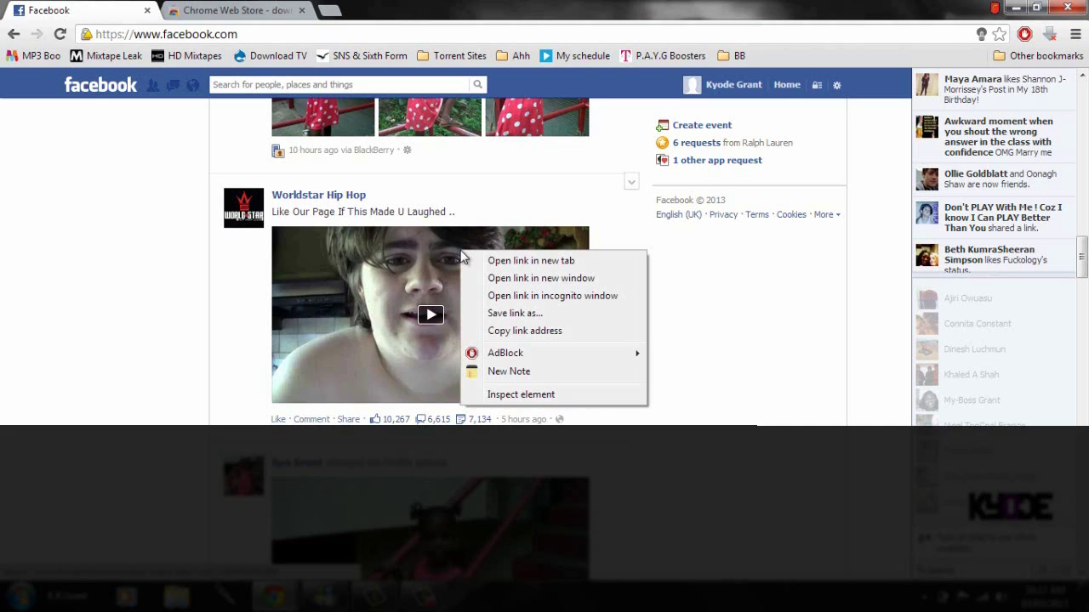
pyautogui.click(487, 262)
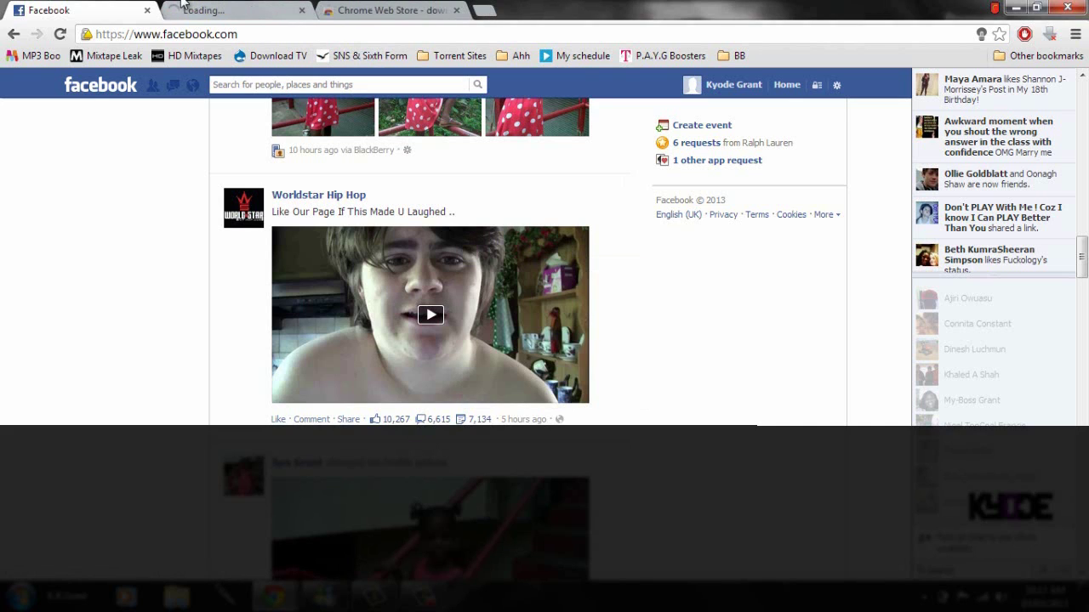
pyautogui.click(213, 11)
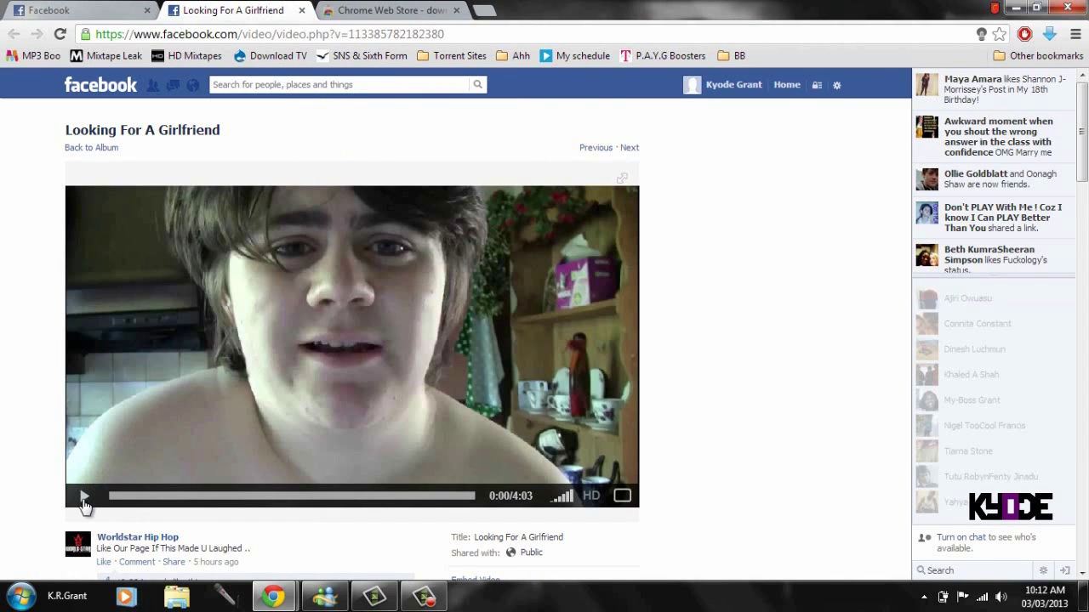
# - Check the downloader's found-media list, then briefly play and pause the video
pyautogui.click(1049, 34)
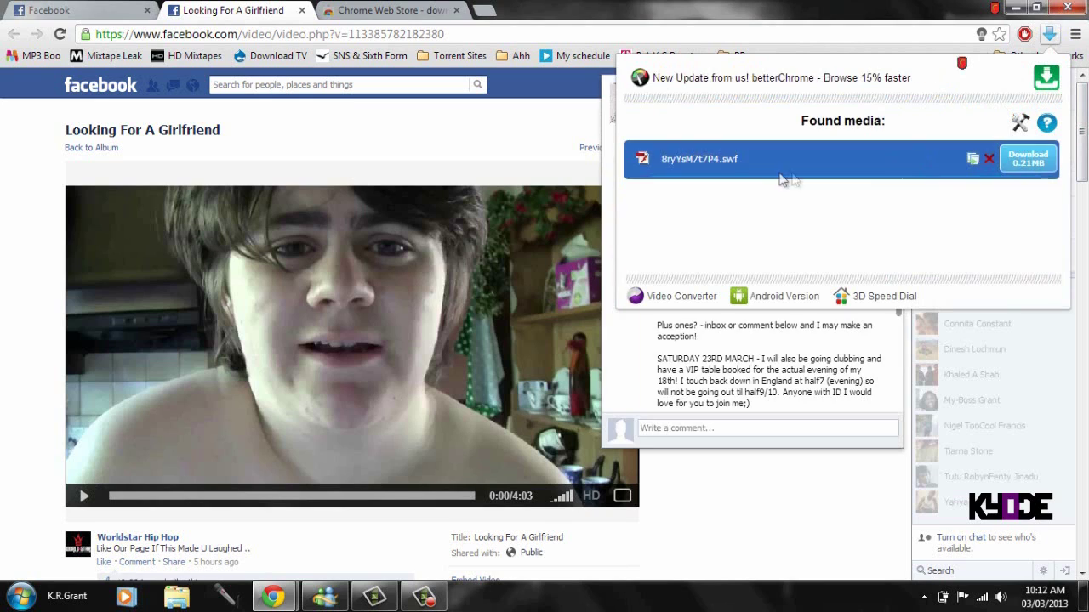
pyautogui.click(786, 474)
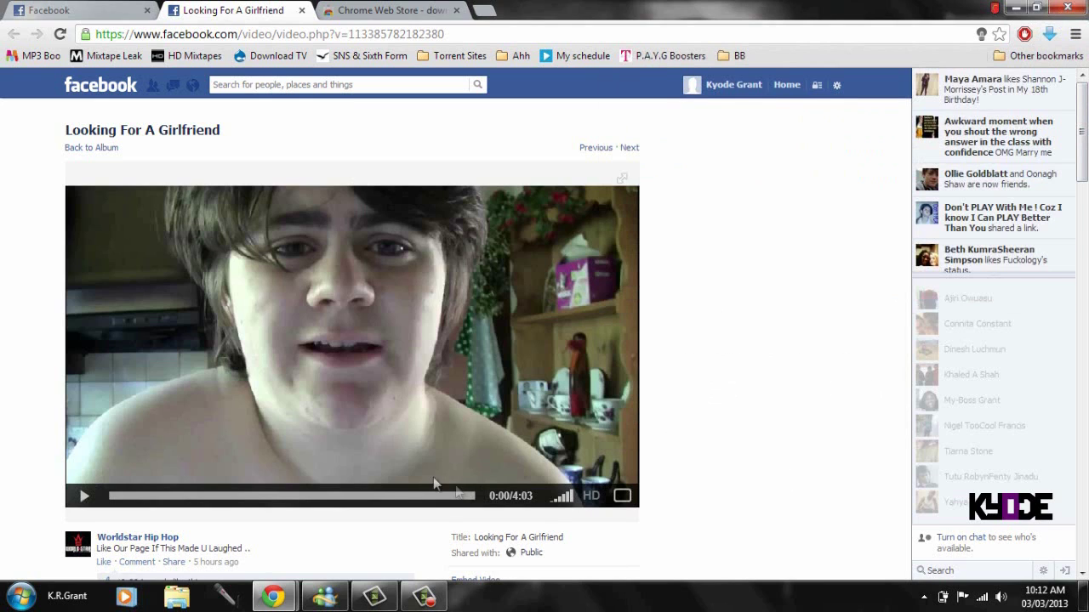
pyautogui.click(85, 498)
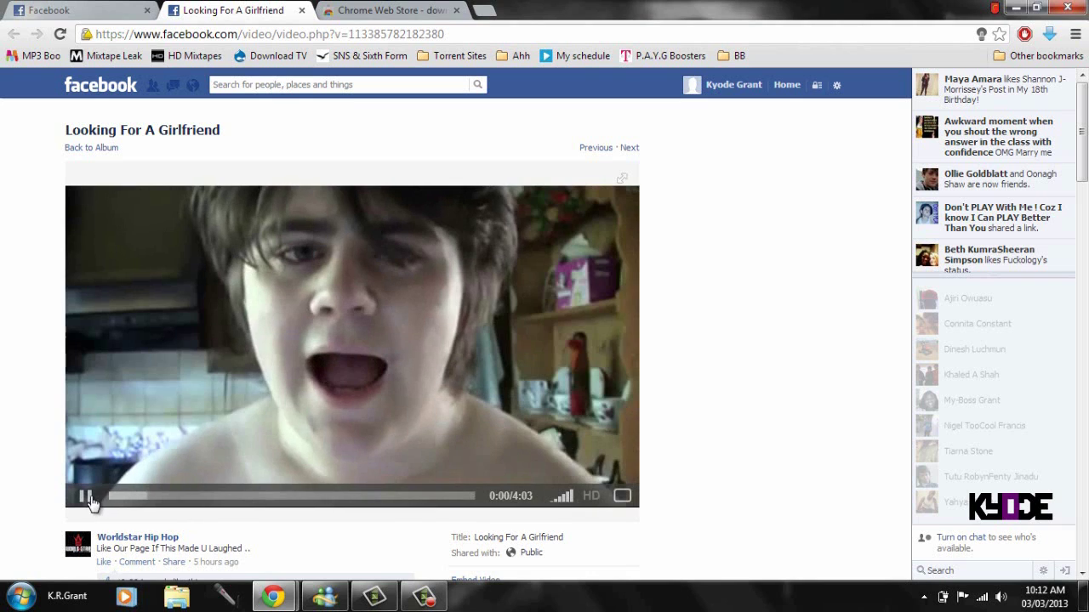
pyautogui.click(89, 500)
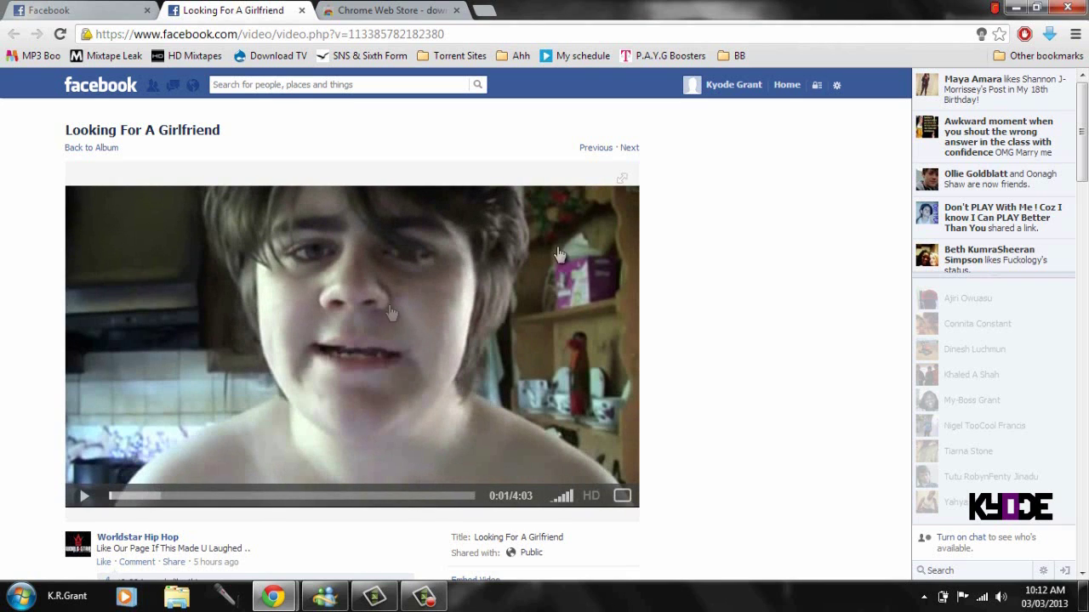
# - Start the 9.52 MB mp4 download from the downloader's list, then cancel it
pyautogui.click(1046, 35)
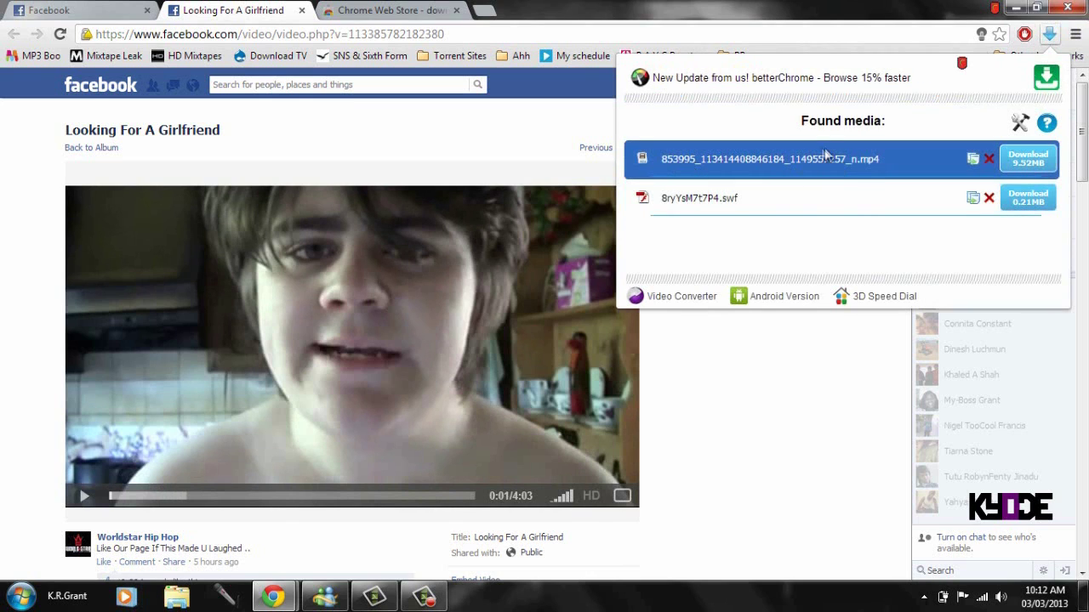
pyautogui.click(1025, 169)
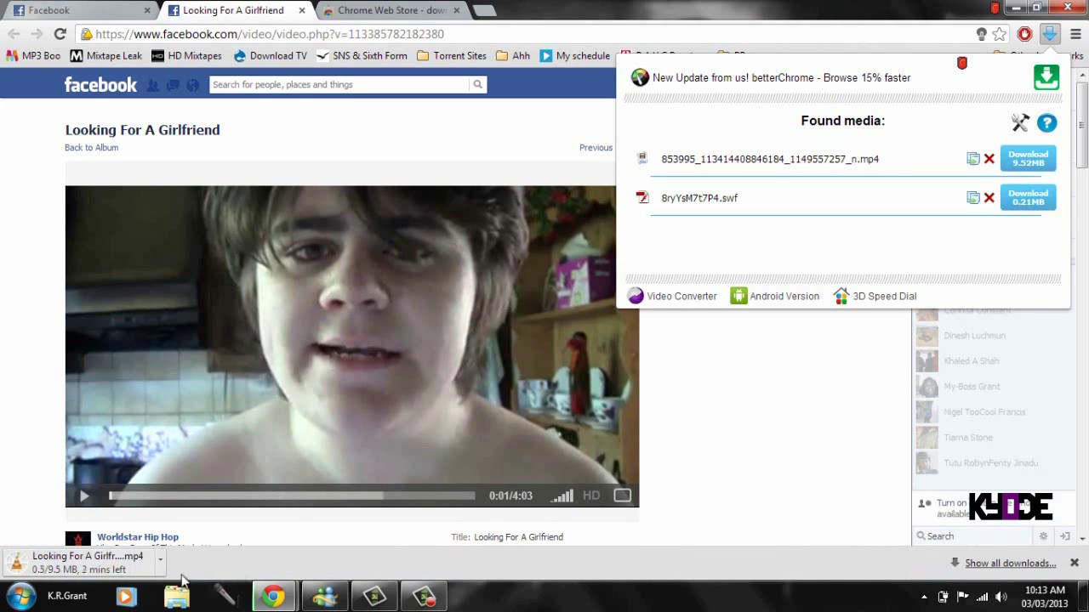
pyautogui.click(160, 559)
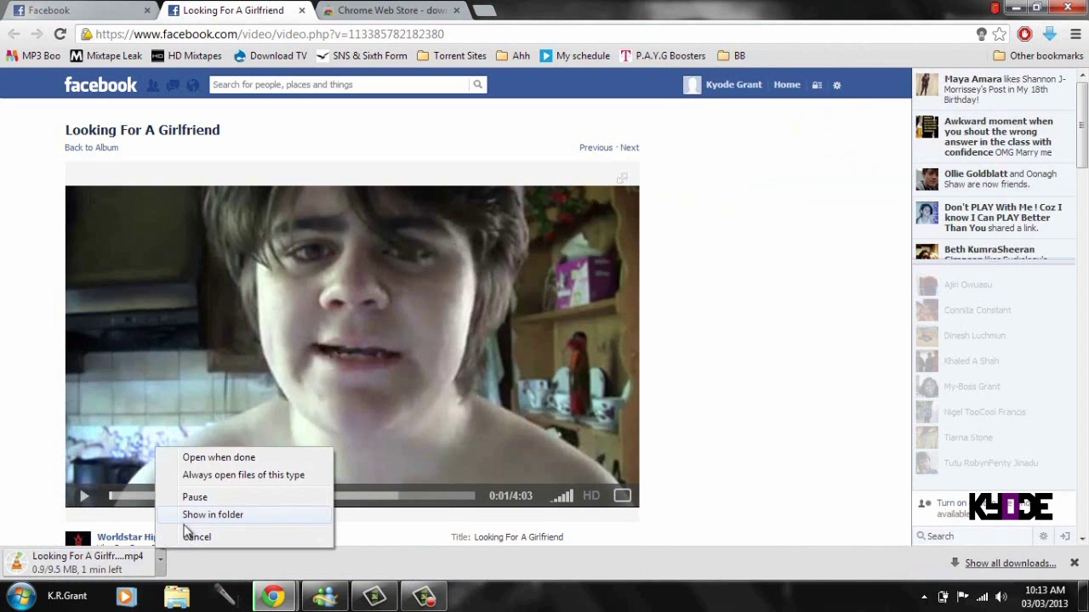
pyautogui.click(188, 537)
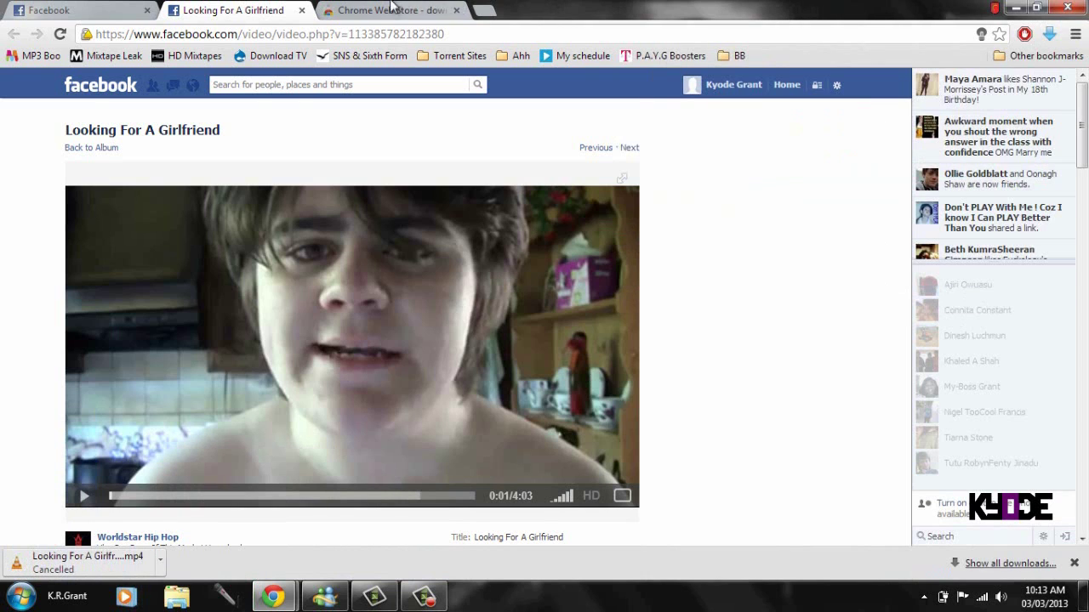
pyautogui.click(393, 8)
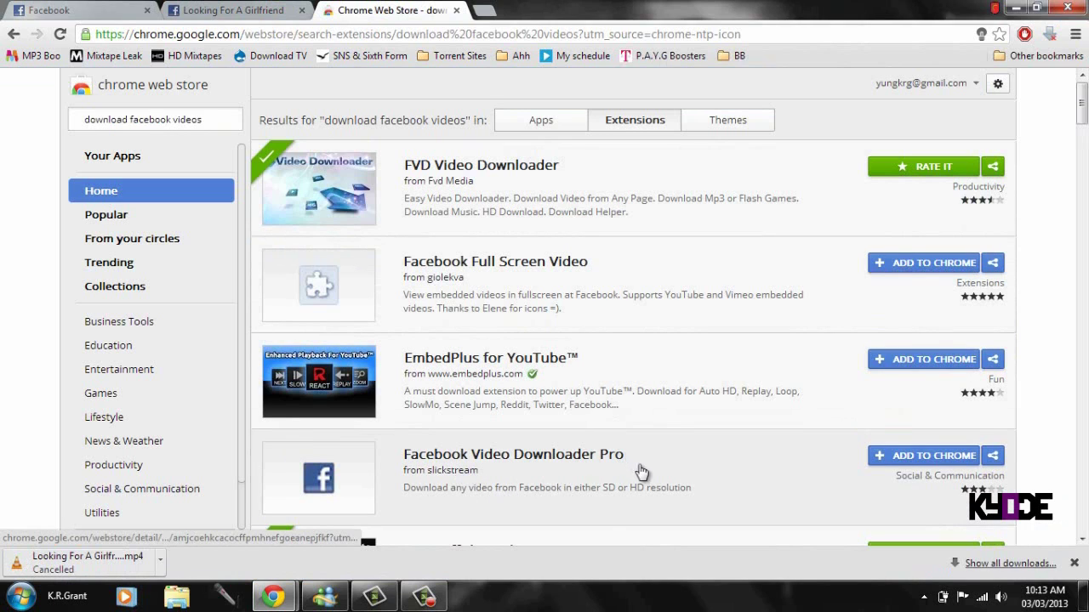
# - Install Facebook Video Downloader Pro from the store results and confirm the addition
pyautogui.click(910, 458)
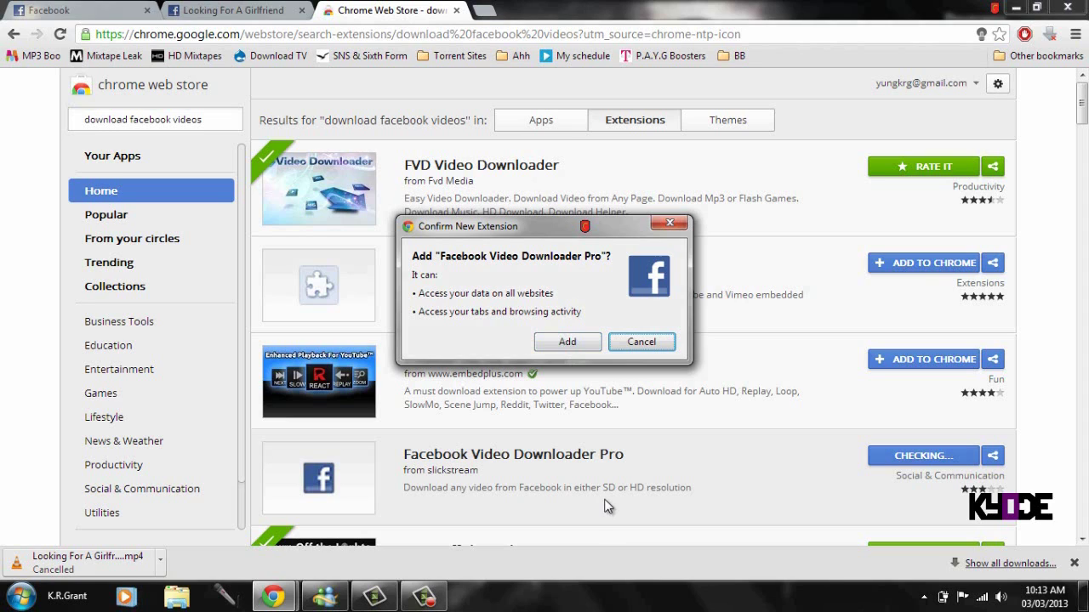
pyautogui.click(567, 342)
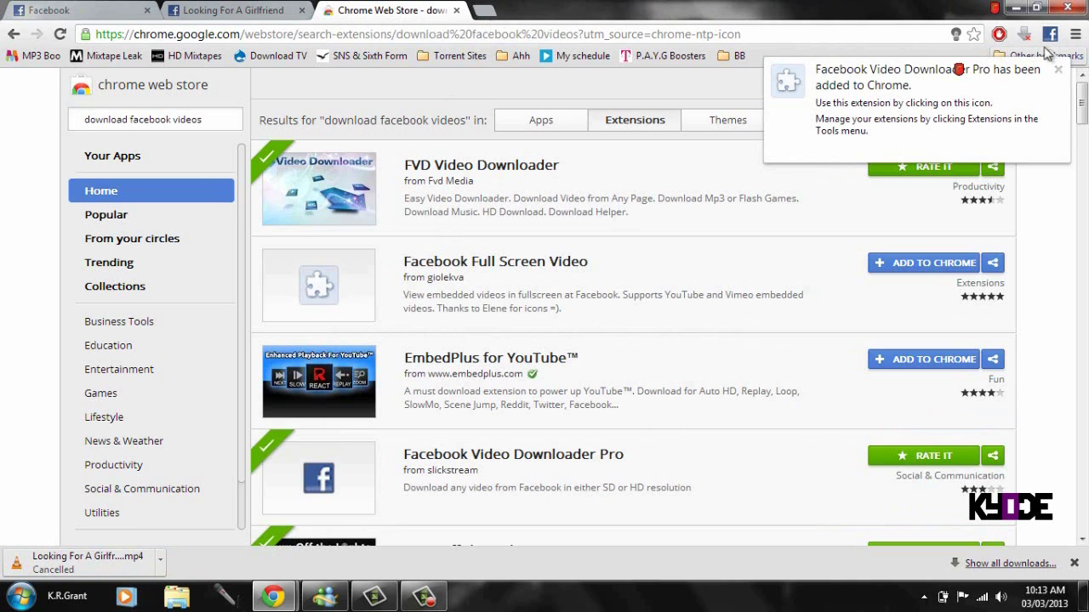
# - Open the video's mp4 in its own tab via Downloader Pro and choose Save video as
pyautogui.click(288, 9)
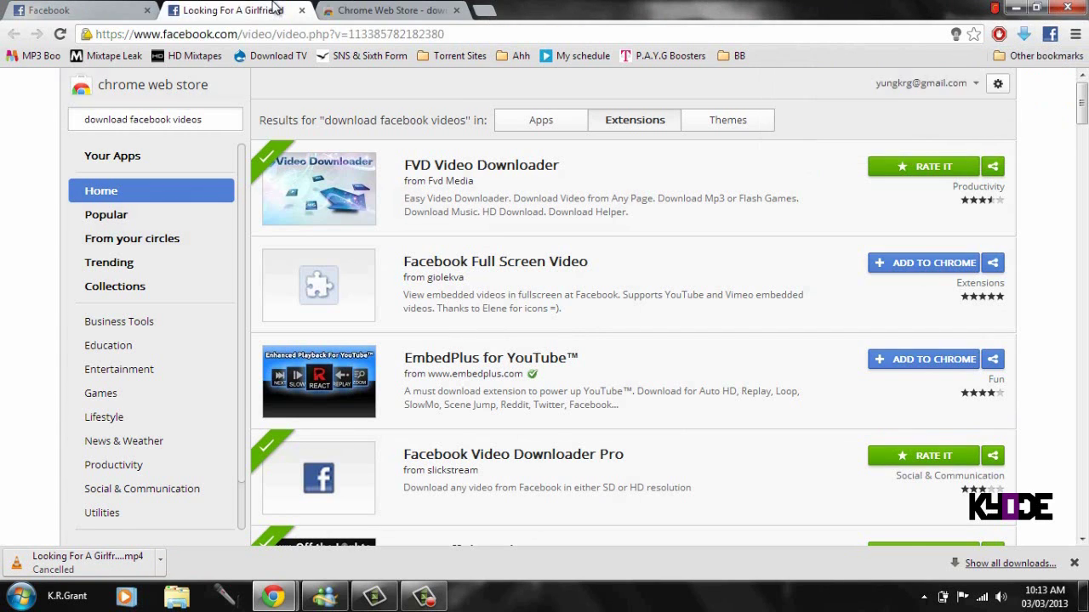
pyautogui.click(85, 497)
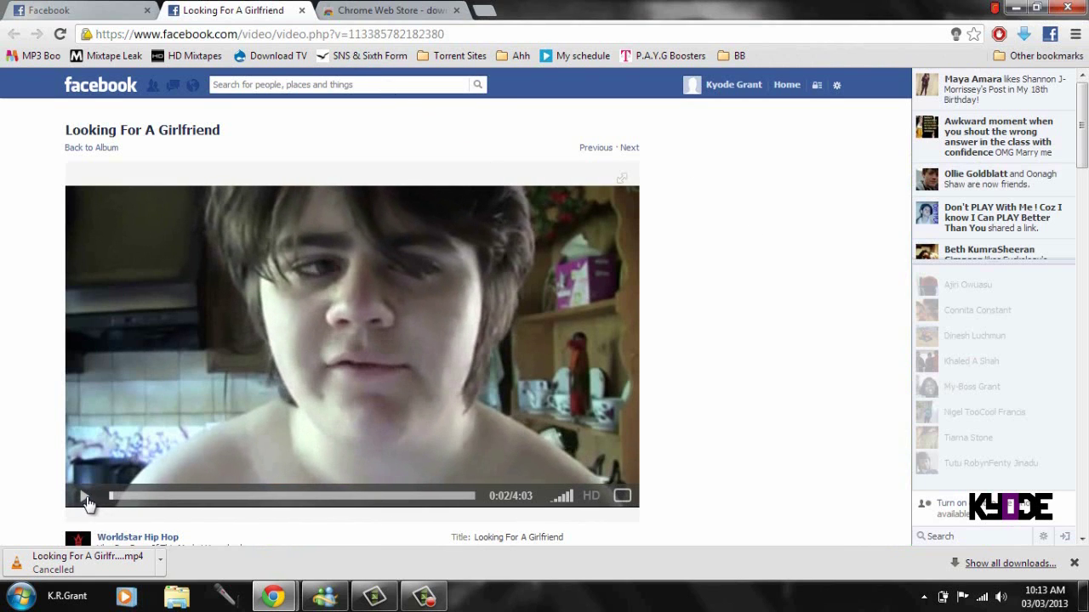
pyautogui.click(1053, 40)
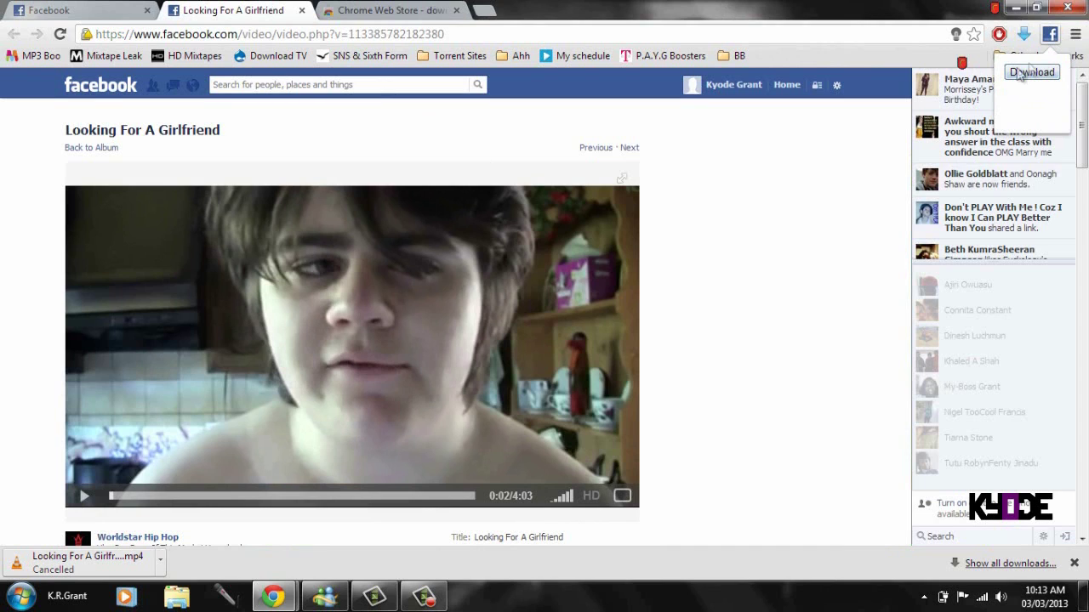
pyautogui.click(1029, 76)
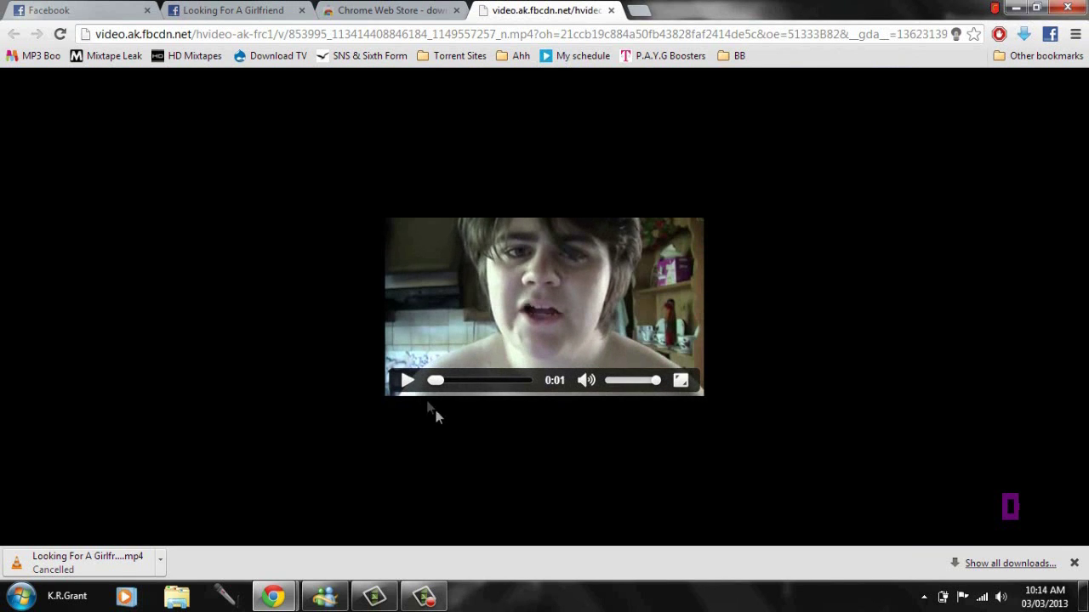
pyautogui.rightClick(550, 278)
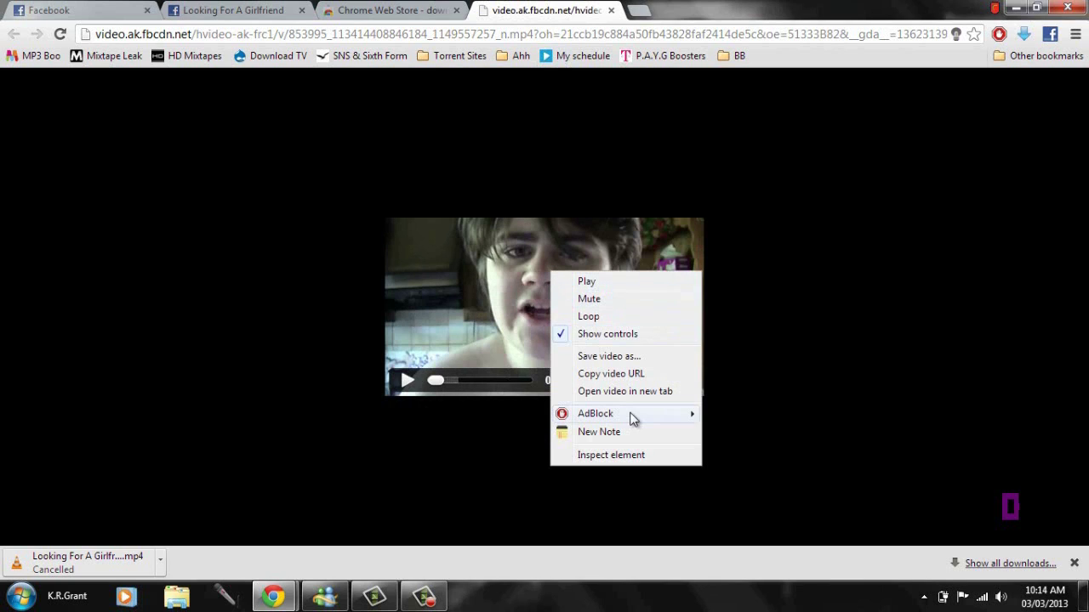
pyautogui.click(636, 357)
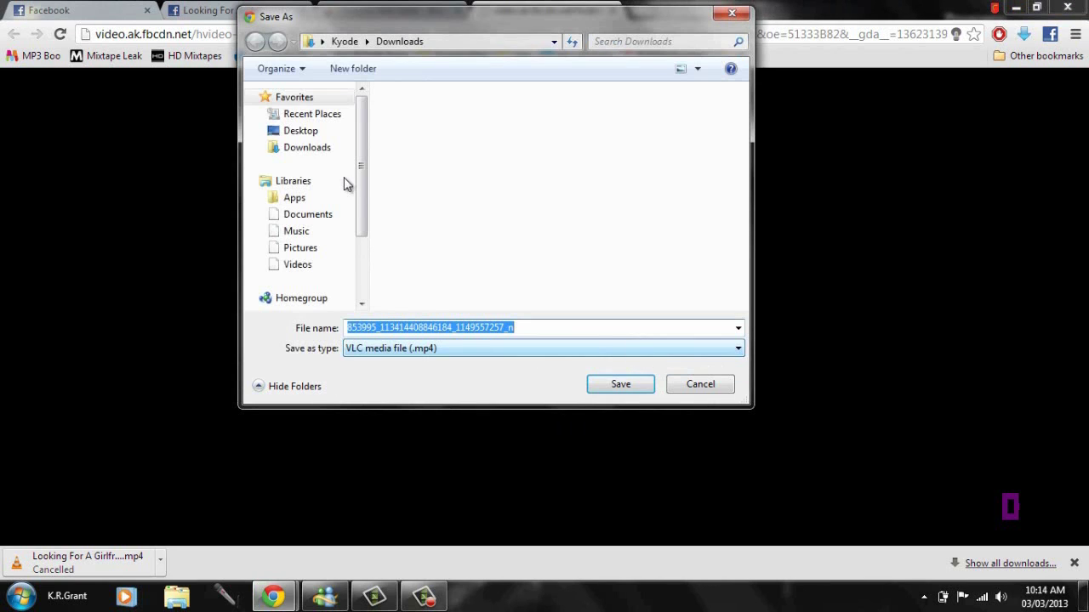
# - Save the video to the Desktop as SUBSCRIBE.mp4 and close the raw-file tab
pyautogui.click(317, 136)
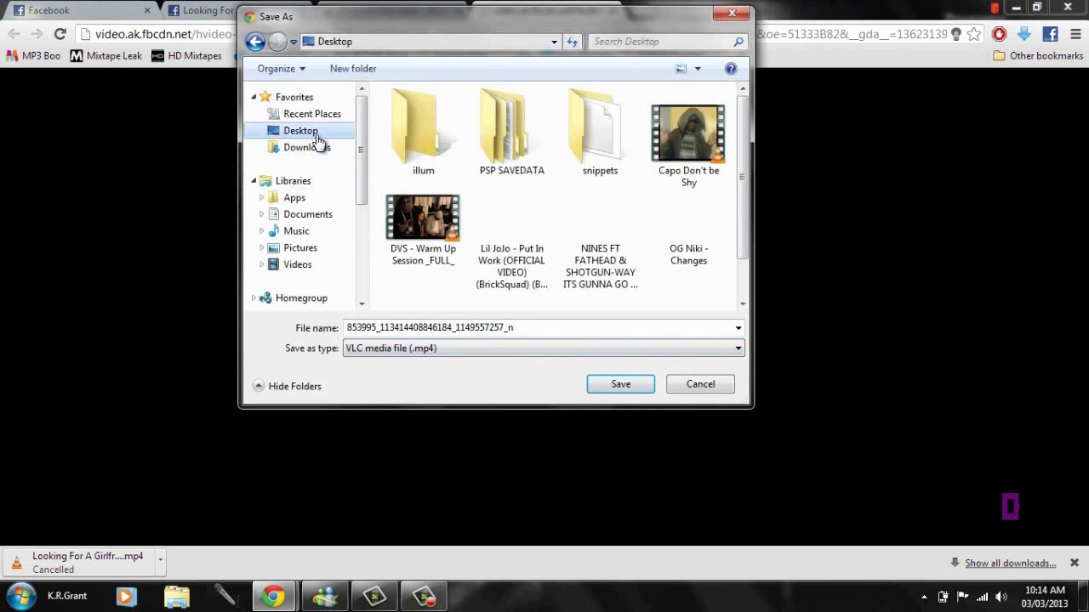
pyautogui.doubleClick(527, 327)
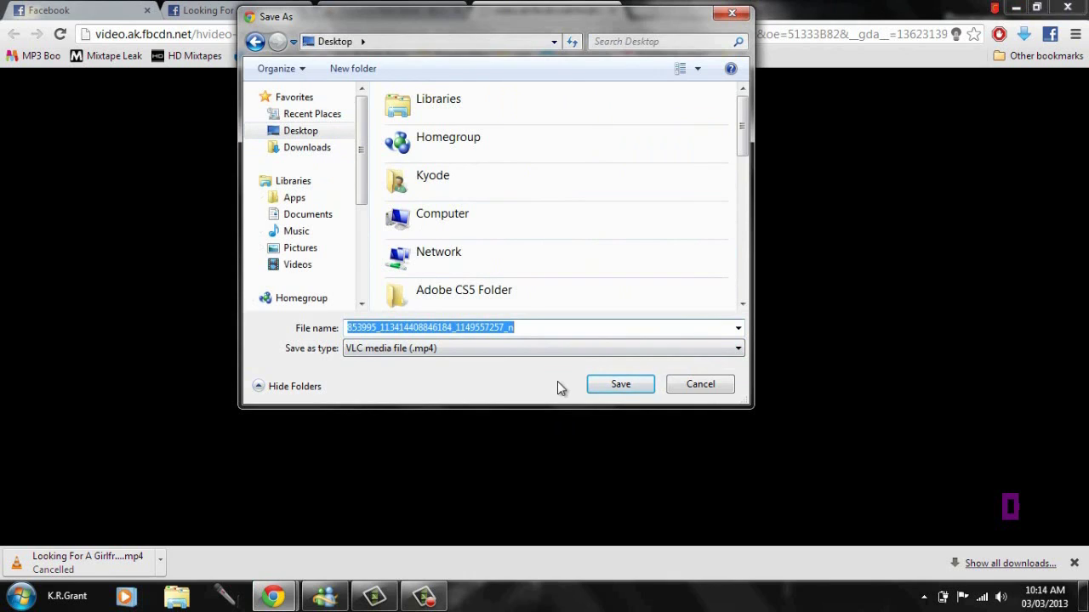
pyautogui.write('SUBSCRIBE')
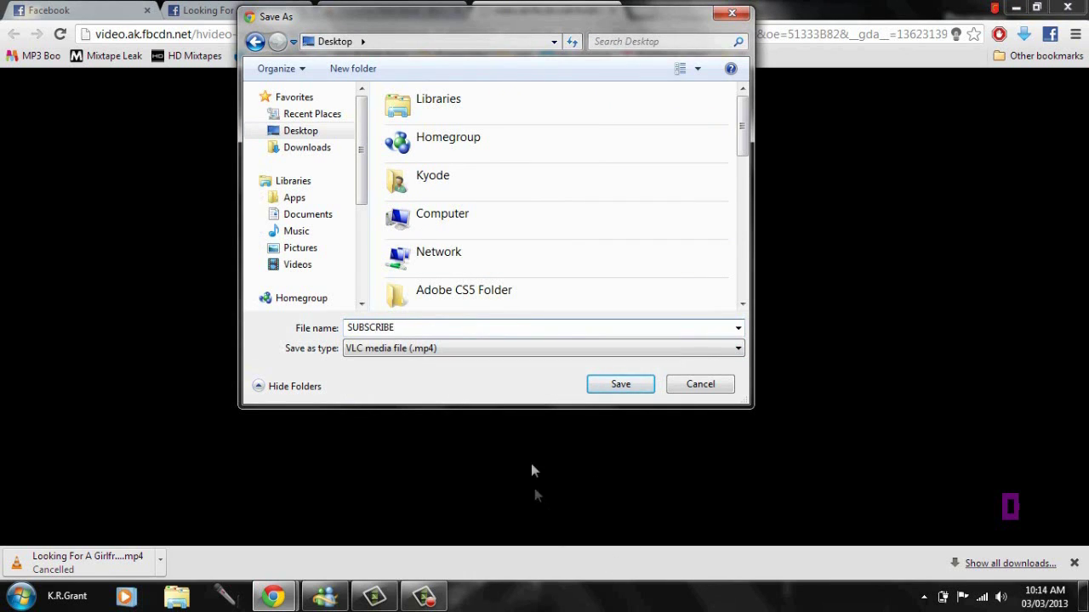
pyautogui.click(619, 387)
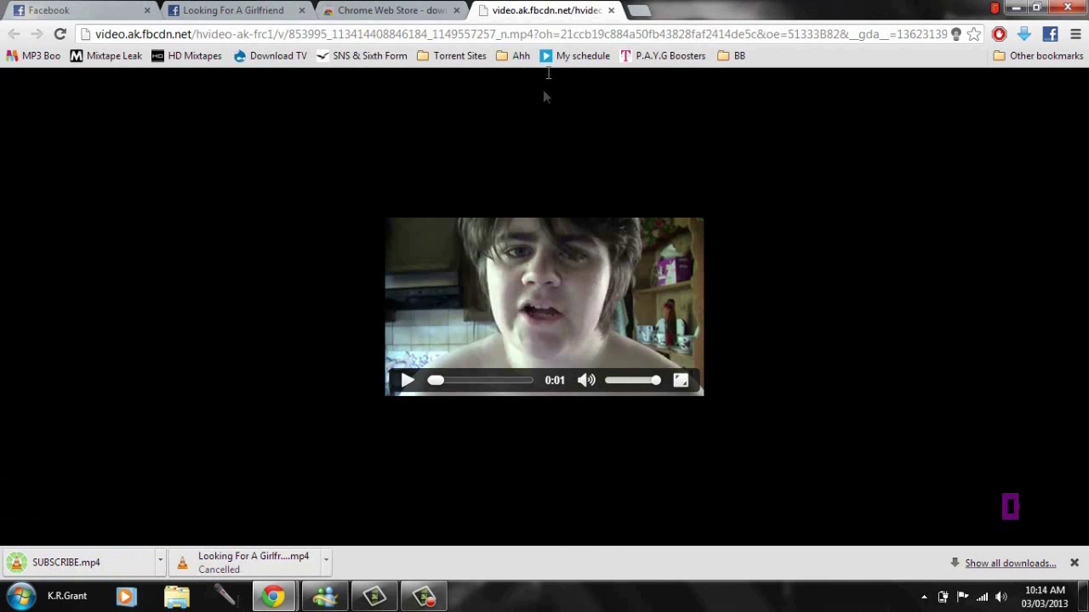
pyautogui.click(613, 11)
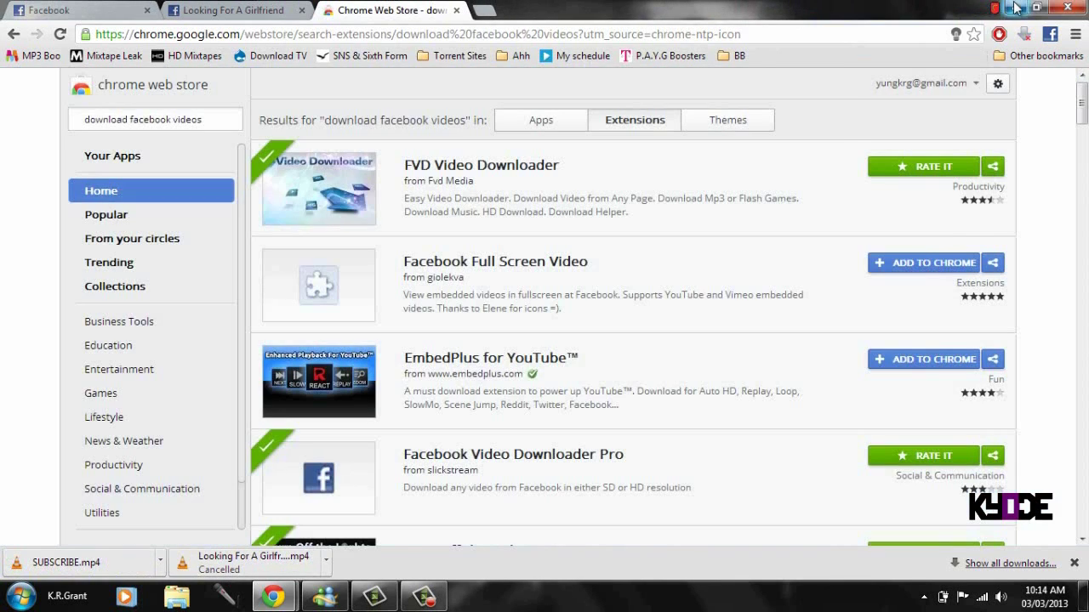